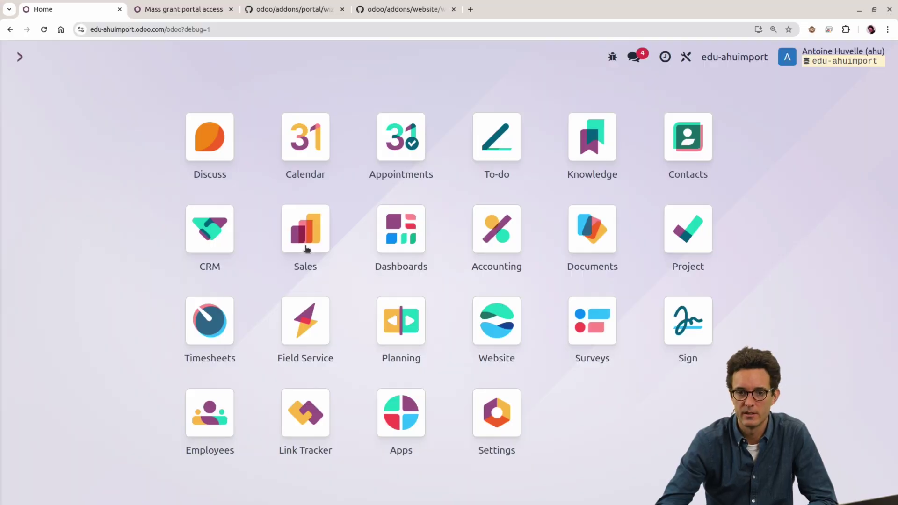
# - Show Contacts as a list, tick the first four contacts including Apik and Coca Cola, and open Actions
pyautogui.click(689, 140)
pyautogui.click(829, 89)
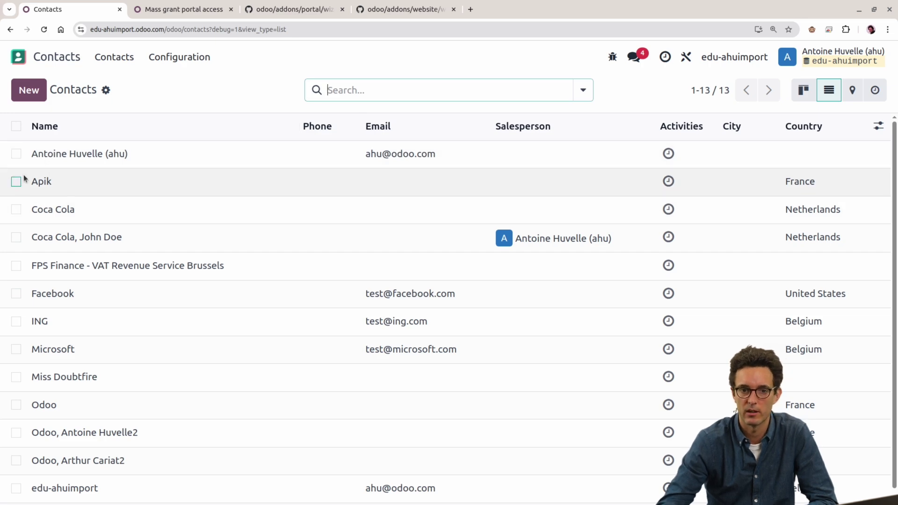
pyautogui.click(16, 153)
pyautogui.click(16, 181)
pyautogui.click(16, 209)
pyautogui.click(16, 237)
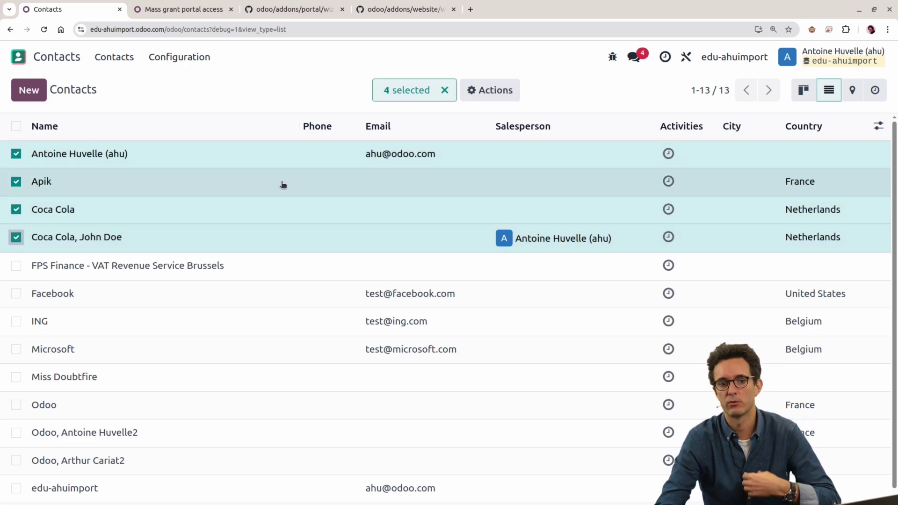
pyautogui.click(505, 95)
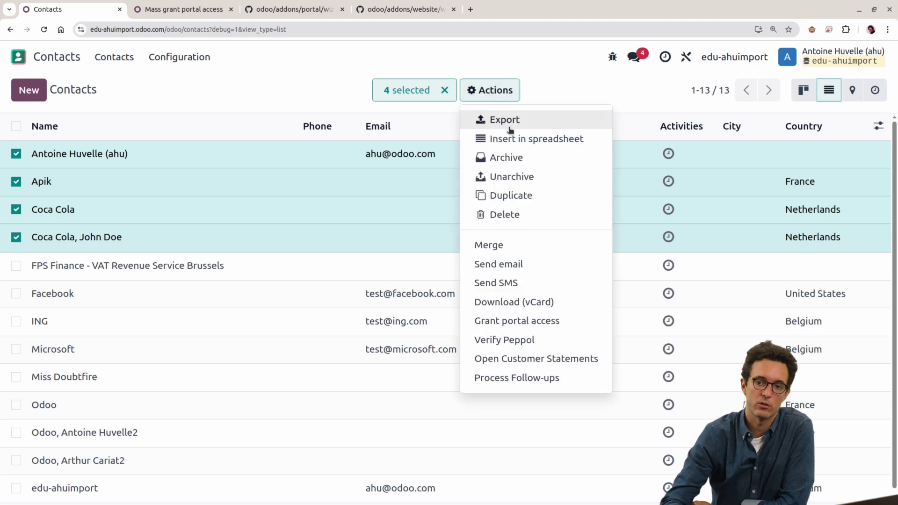
# - Inspect Grant portal access for the four selected contacts, then dismiss the dialog
pyautogui.click(481, 322)
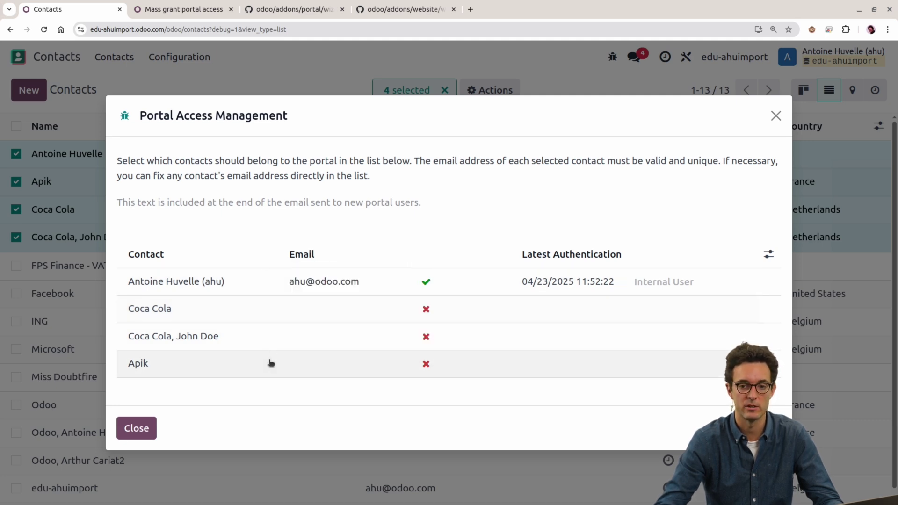
pyautogui.press('Escape')
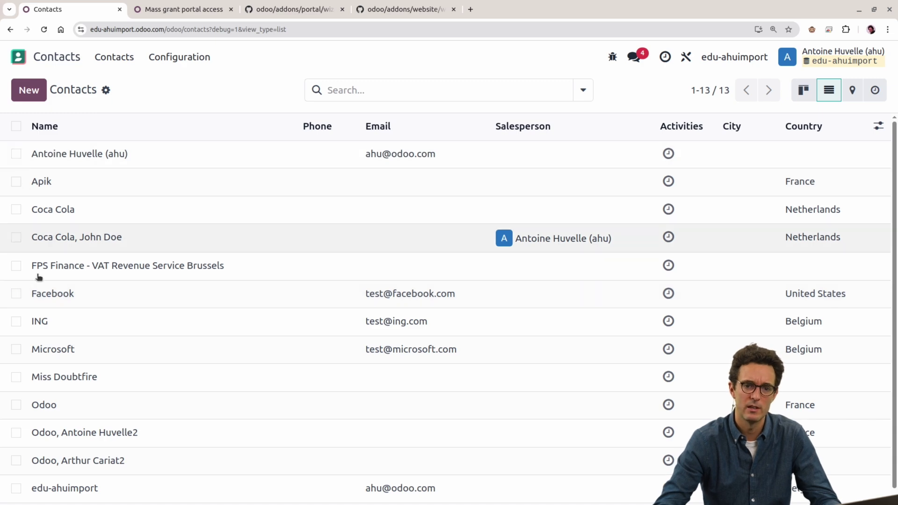
# - Open Grant portal access for Facebook, ING, Microsoft and FPS Finance, then view the Mass grant server action
pyautogui.moveTo(16, 293); pyautogui.dragTo(14, 353)
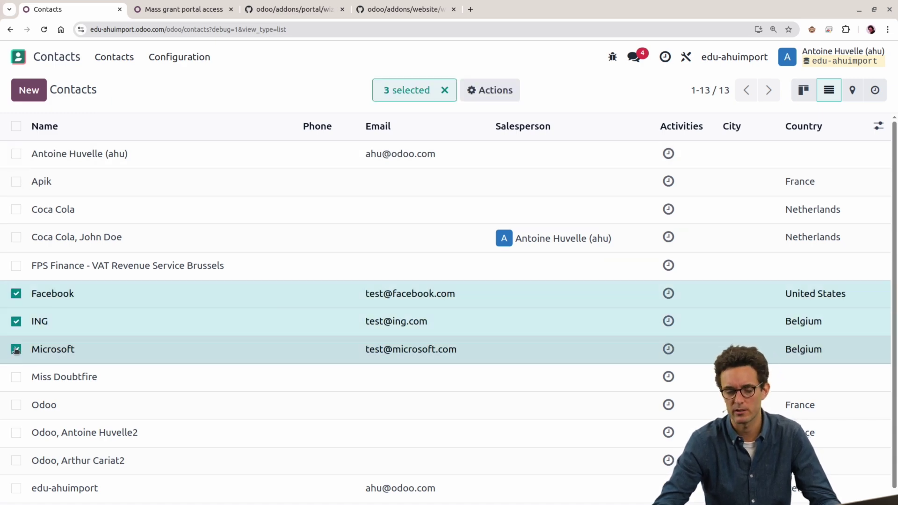
pyautogui.click(15, 266)
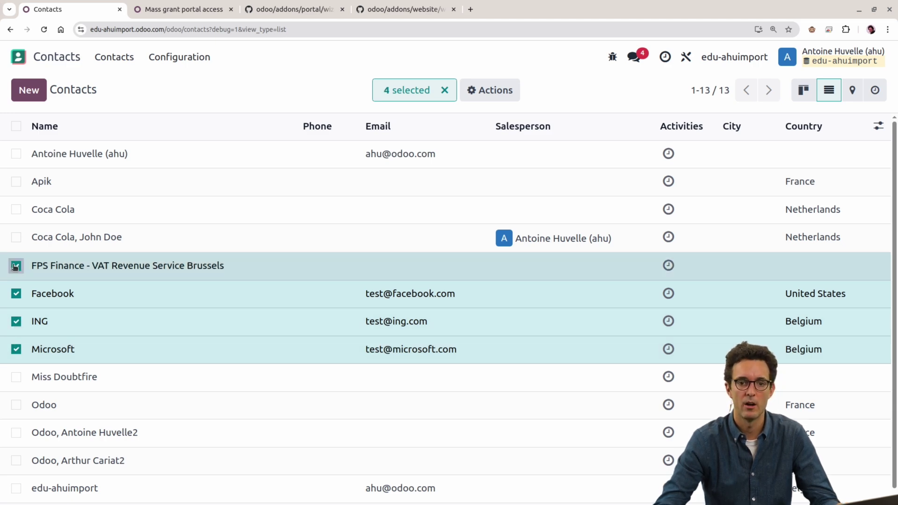
pyautogui.click(507, 96)
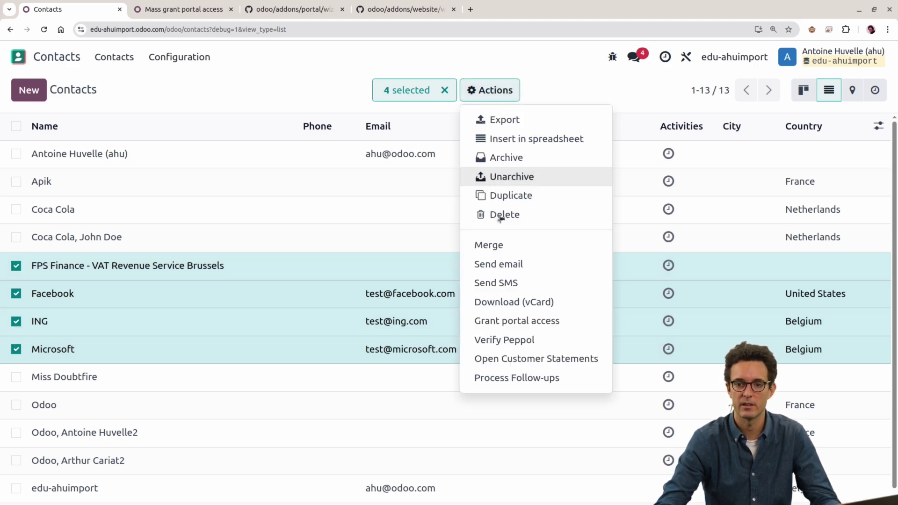
pyautogui.click(493, 322)
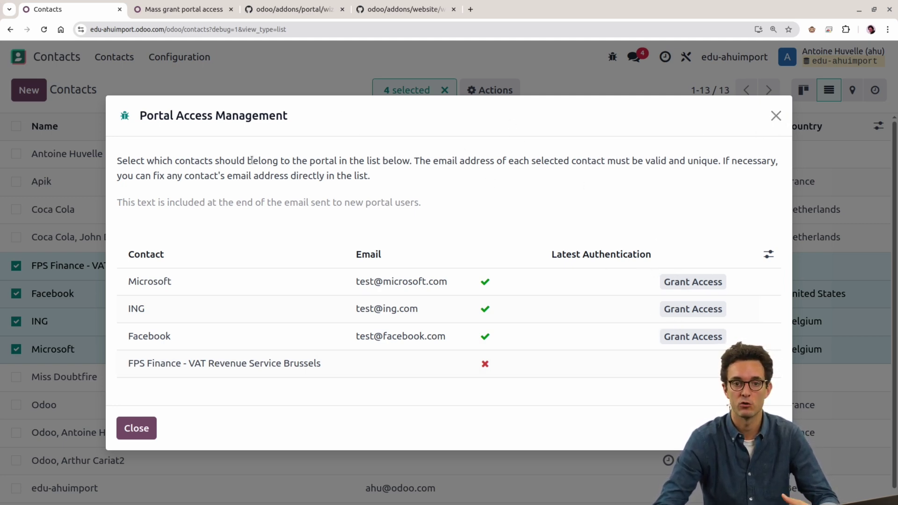
pyautogui.click(162, 5)
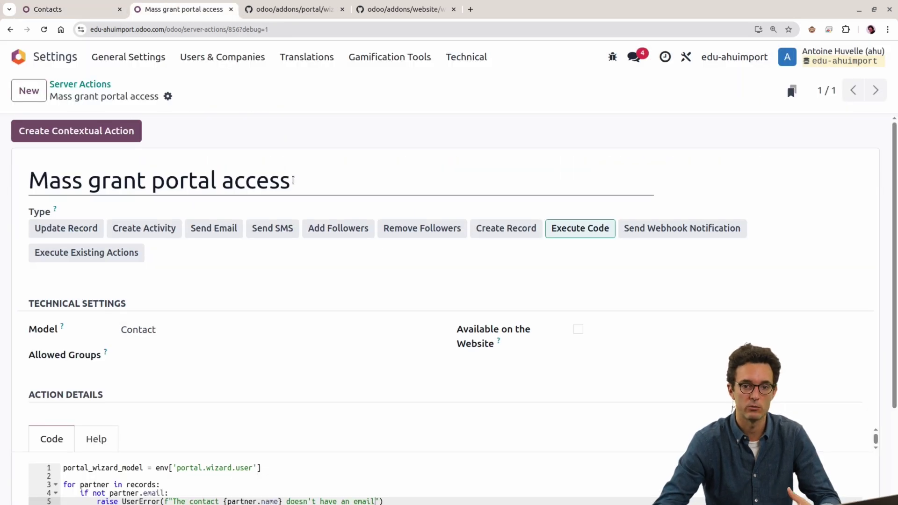
# - Read the server action's title and first code line, then return to the Contacts portal dialog
pyautogui.tripleClick(116, 180)
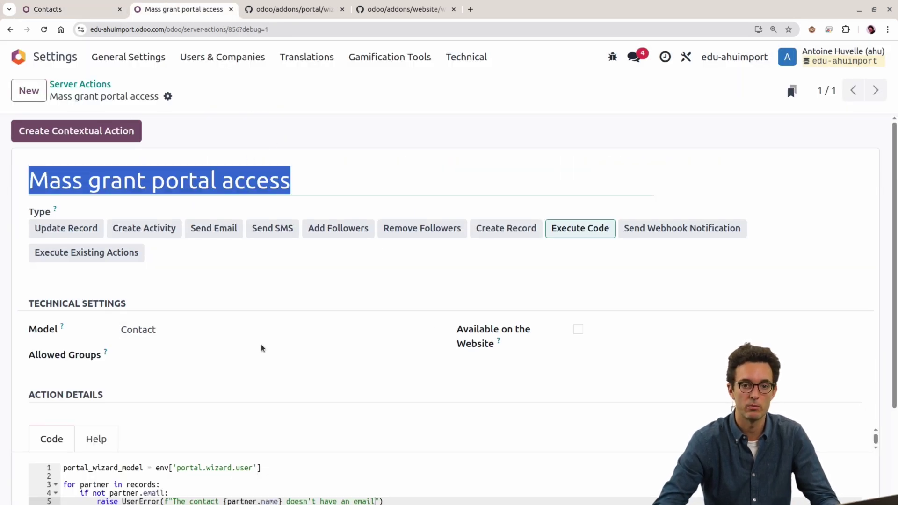
pyautogui.click(282, 443)
pyautogui.scroll(-3, 246, 386)
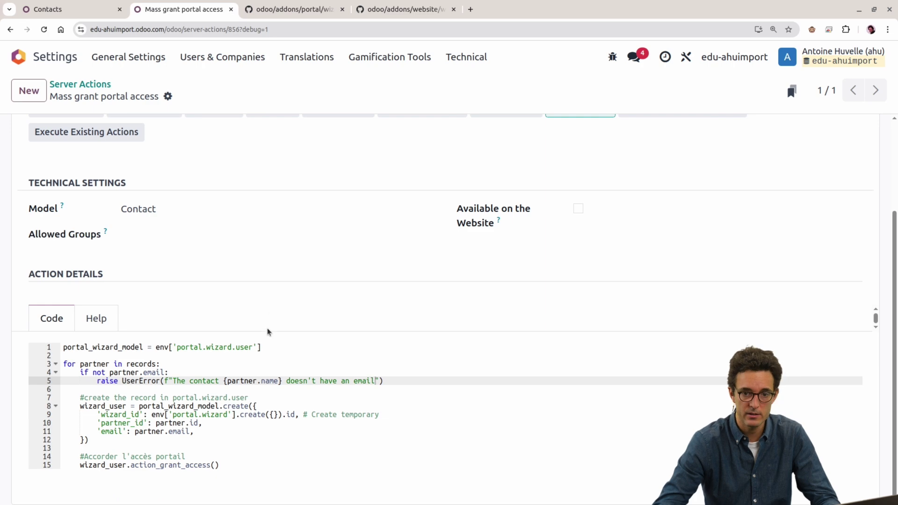
pyautogui.moveTo(280, 349); pyautogui.dragTo(63, 346)
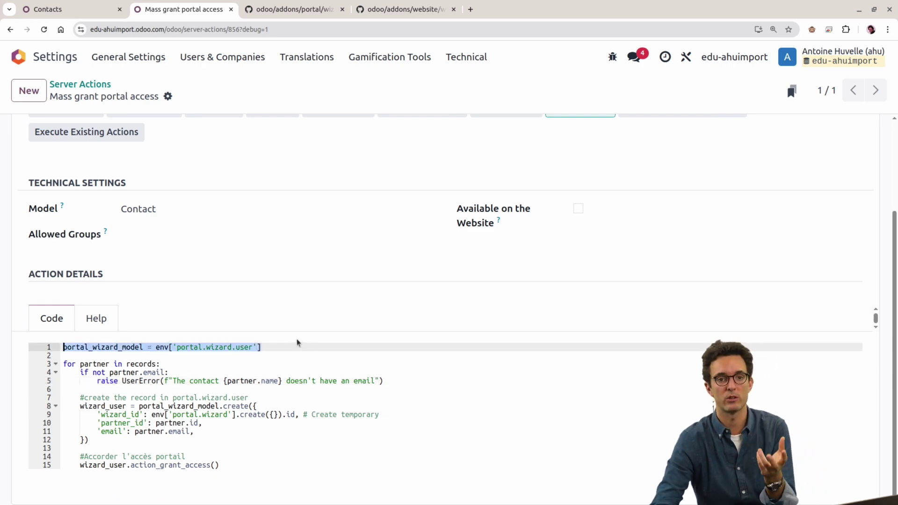
pyautogui.click(84, 6)
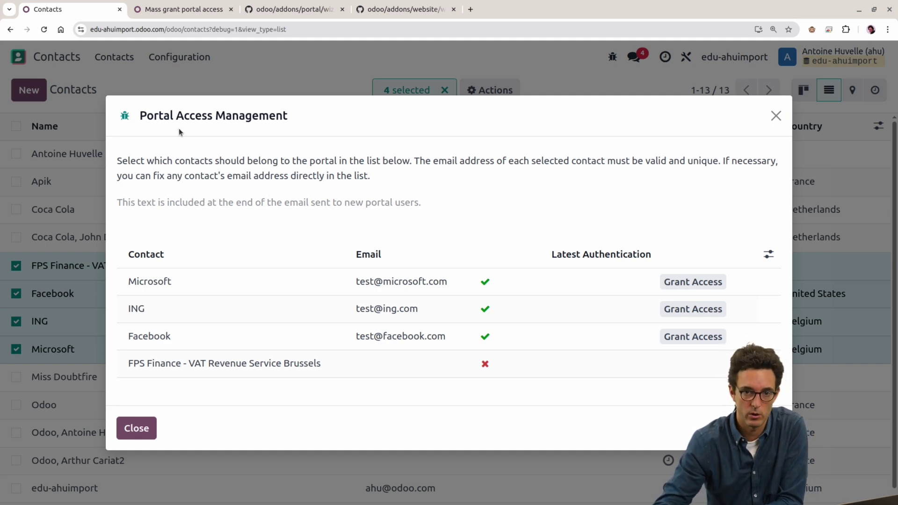
# - Identify the Contact column as partner_id on portal.wizard.user, then view portal_wizard.py on GitHub
pyautogui.click(124, 118)
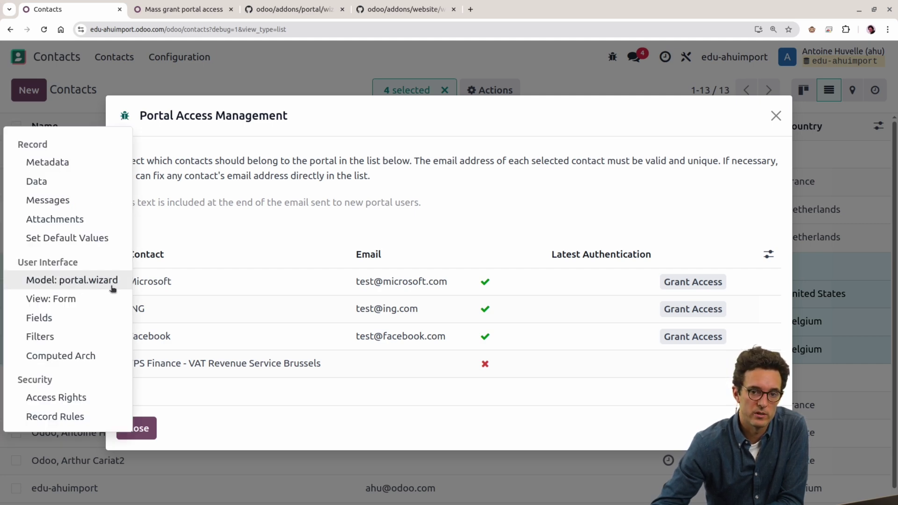
pyautogui.click(178, 127)
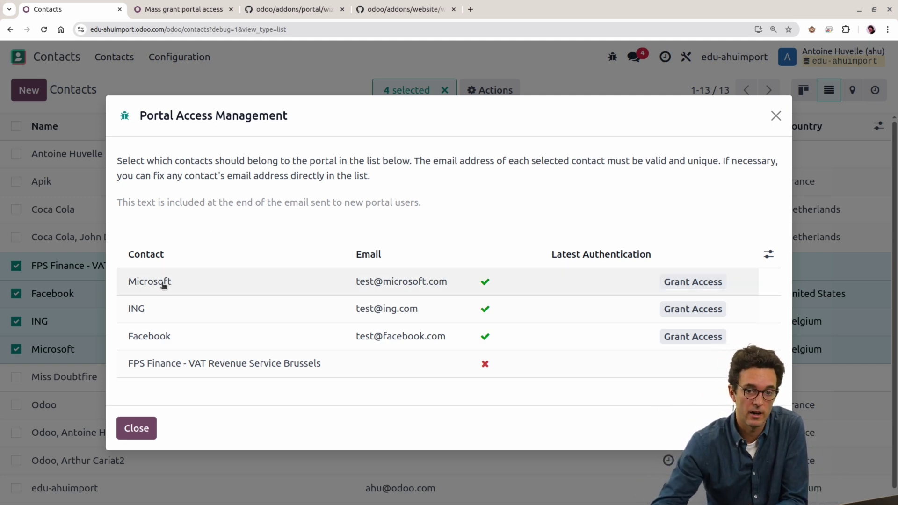
pyautogui.moveTo(146, 256)
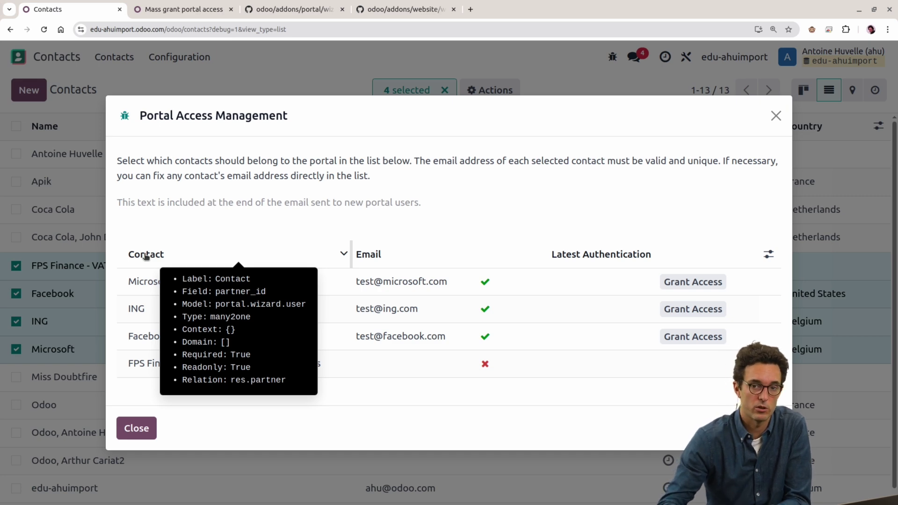
pyautogui.click(273, 6)
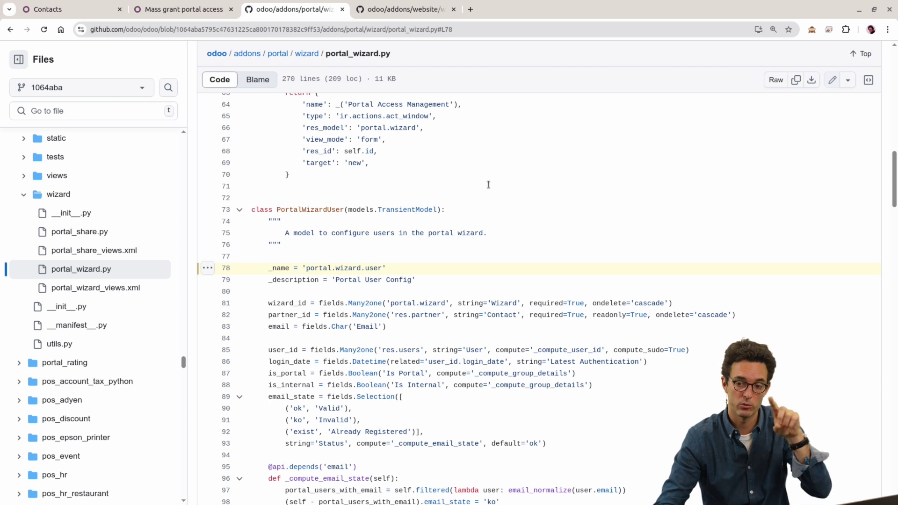
# - Walk through the code: portal_wizard_model, partner records, the missing-email error and wizard user creation
pyautogui.click(183, 9)
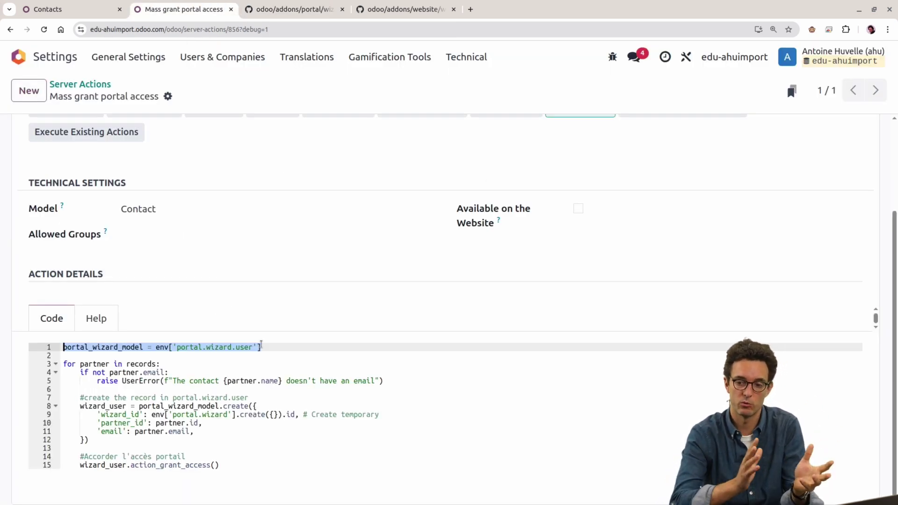
pyautogui.moveTo(276, 347); pyautogui.dragTo(62, 347)
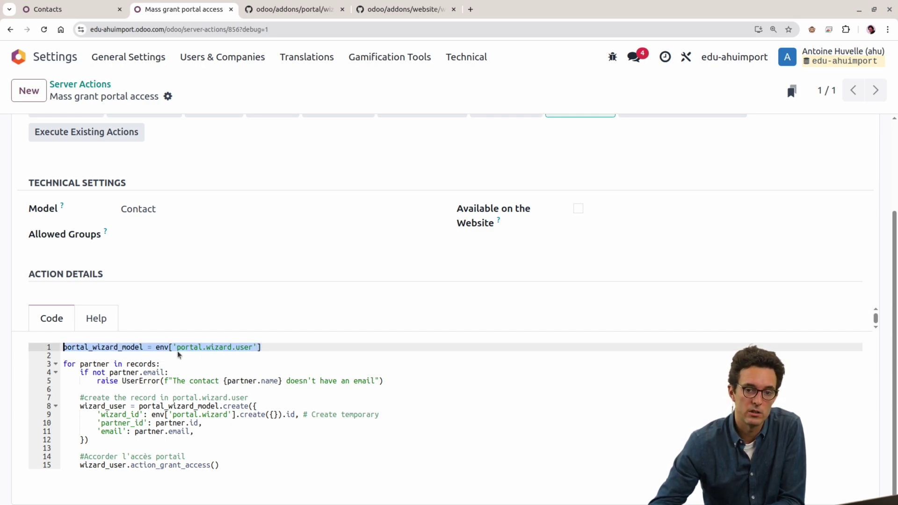
pyautogui.doubleClick(110, 346)
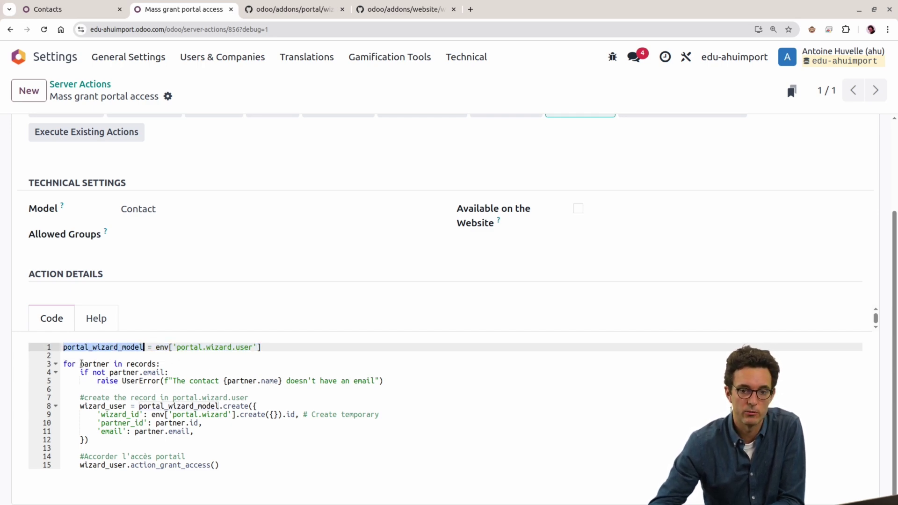
pyautogui.doubleClick(85, 363)
pyautogui.doubleClick(156, 364)
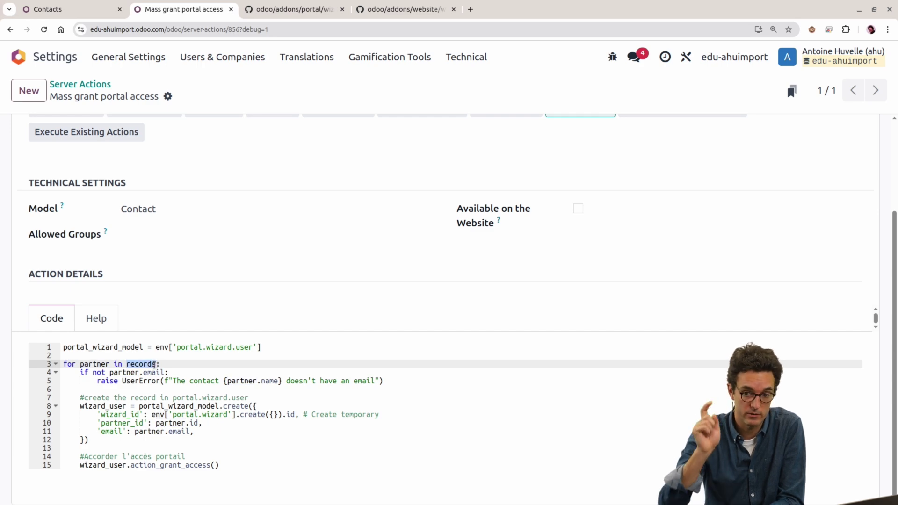
pyautogui.moveTo(94, 381); pyautogui.dragTo(402, 381)
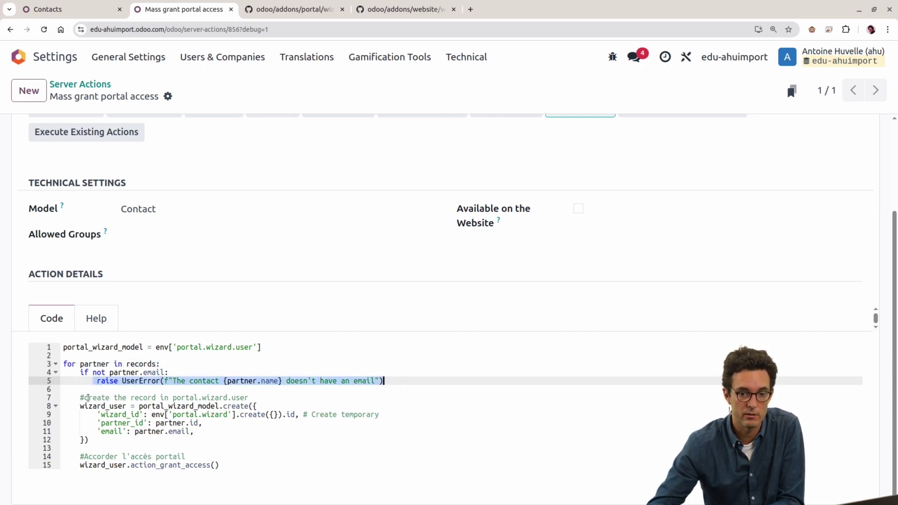
pyautogui.moveTo(79, 396); pyautogui.dragTo(131, 435)
pyautogui.click(131, 436)
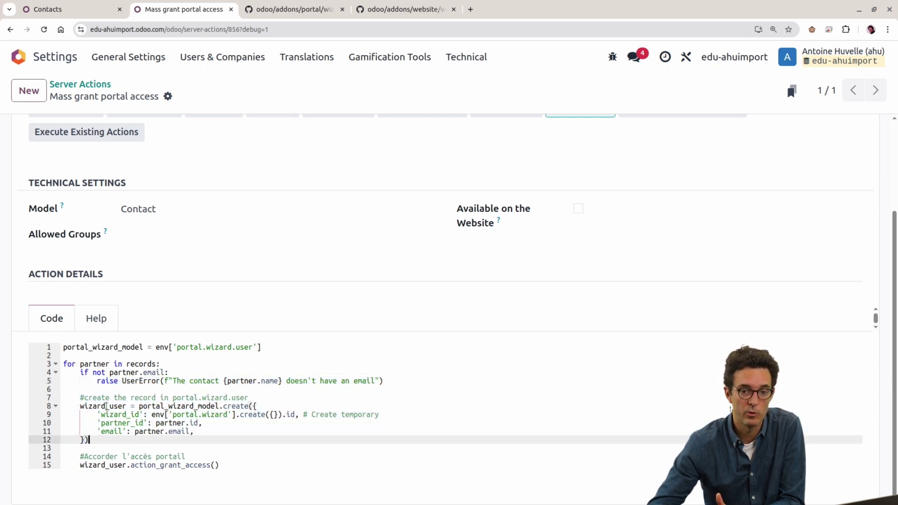
# - Compare the wizard_id, partner_id, email fields and action_grant_access with the Portal Access dialog
pyautogui.click(59, 10)
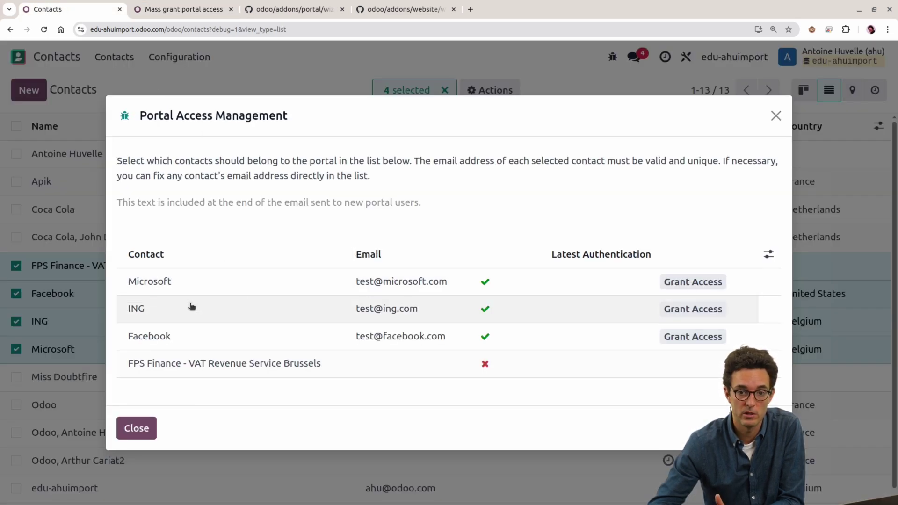
pyautogui.click(162, 10)
pyautogui.moveTo(97, 414); pyautogui.dragTo(193, 431)
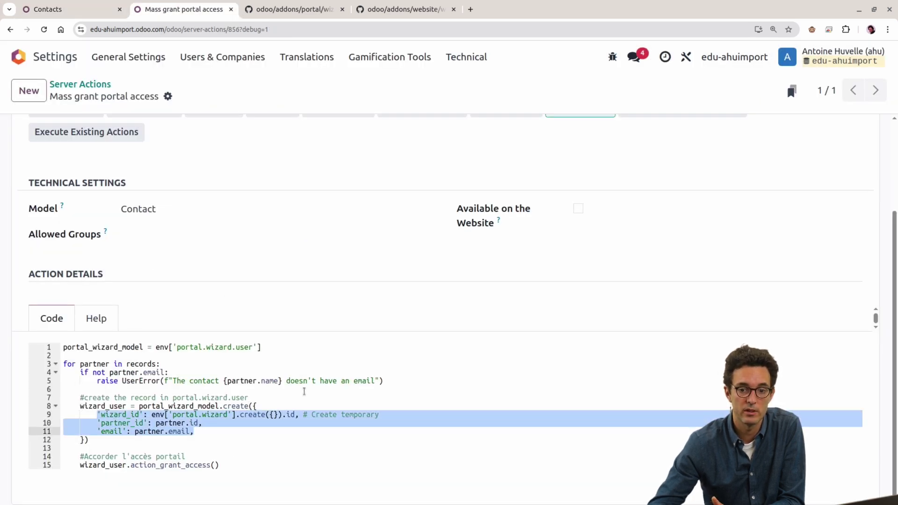
pyautogui.click(70, 9)
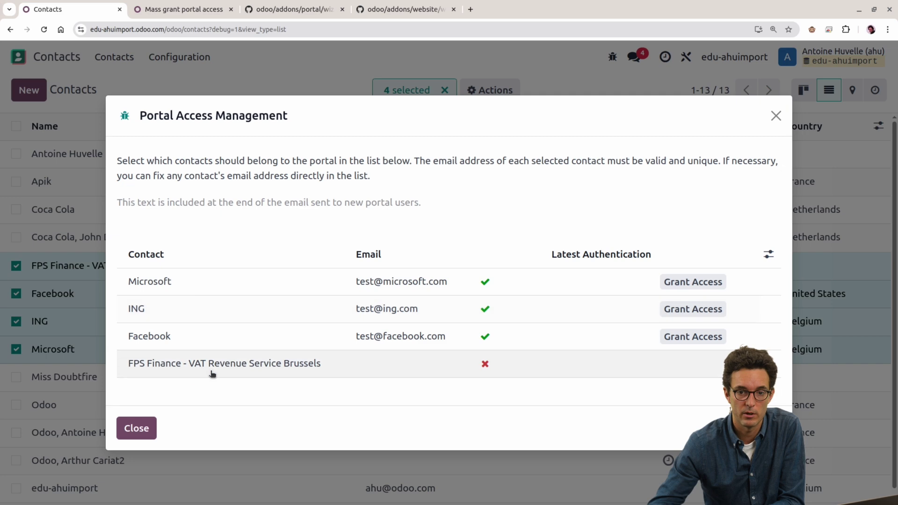
pyautogui.click(163, 6)
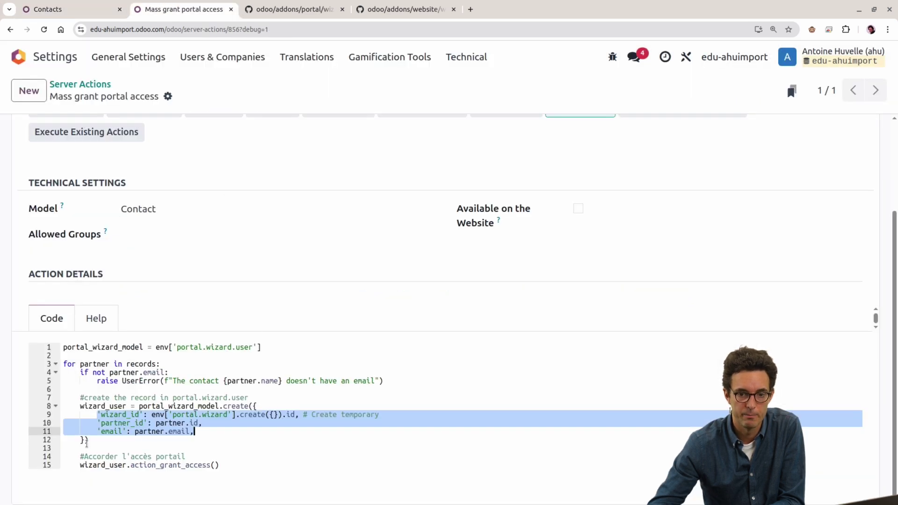
pyautogui.doubleClick(160, 465)
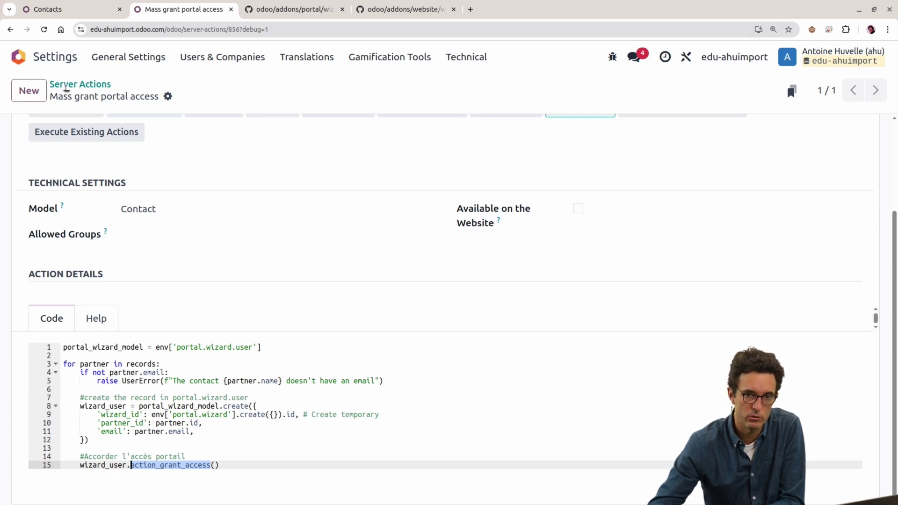
pyautogui.hotkey('ctrl', 'shift', 'Tab')
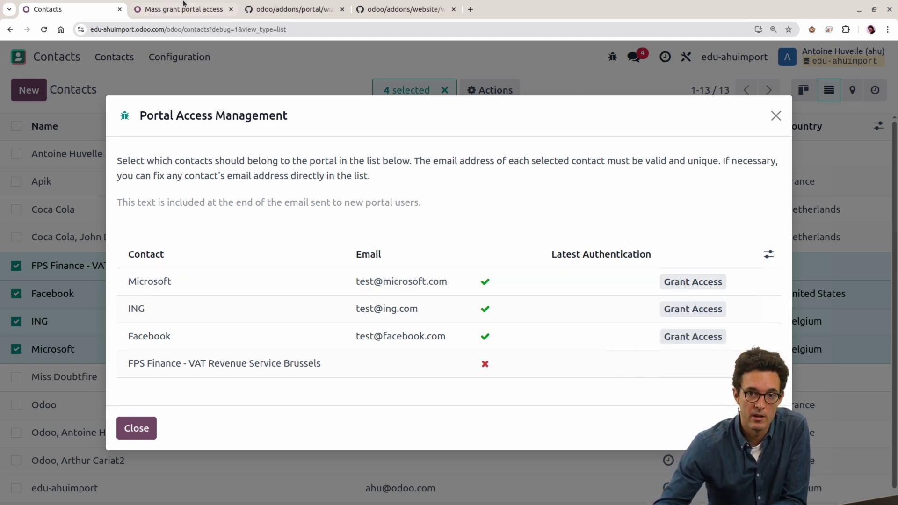
# - Close the dialog, select FPS Finance, Facebook, ING and Microsoft, and check the available actions
pyautogui.click(775, 116)
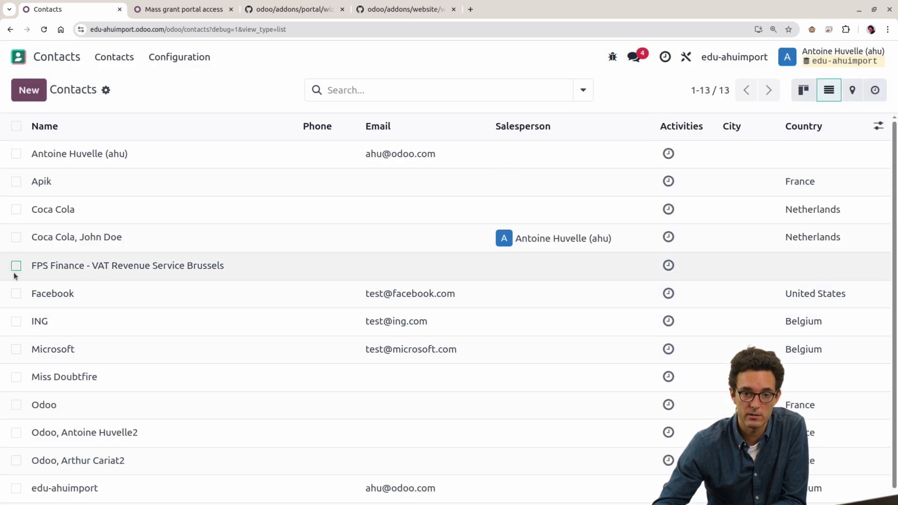
pyautogui.click(16, 266)
pyautogui.click(16, 293)
pyautogui.click(16, 321)
pyautogui.click(16, 349)
pyautogui.click(486, 91)
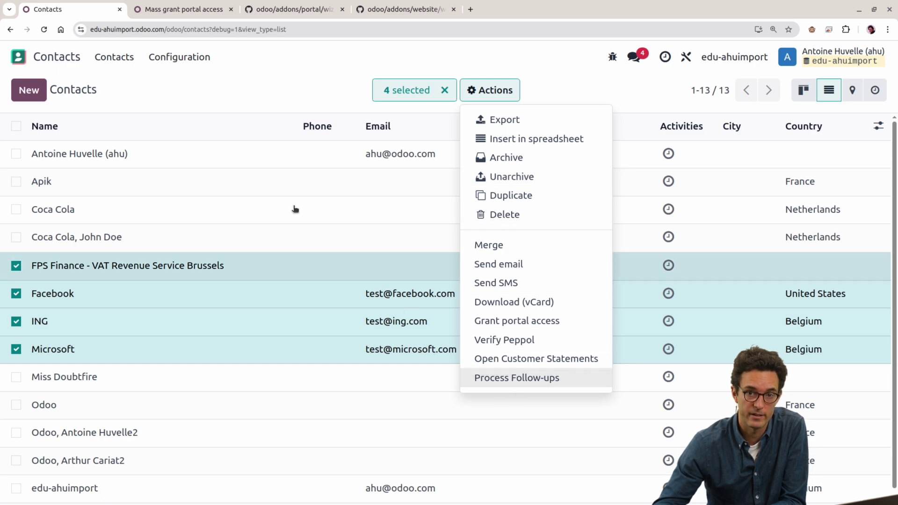
# - Create a contextual action for Mass grant portal access and reload Contacts
pyautogui.click(181, 8)
pyautogui.scroll(3, 254, 190)
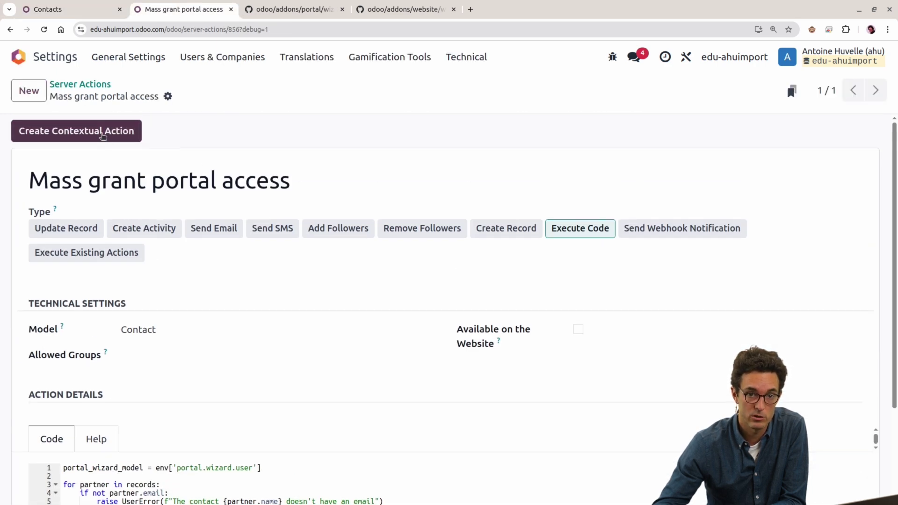
pyautogui.click(102, 136)
pyautogui.click(51, 9)
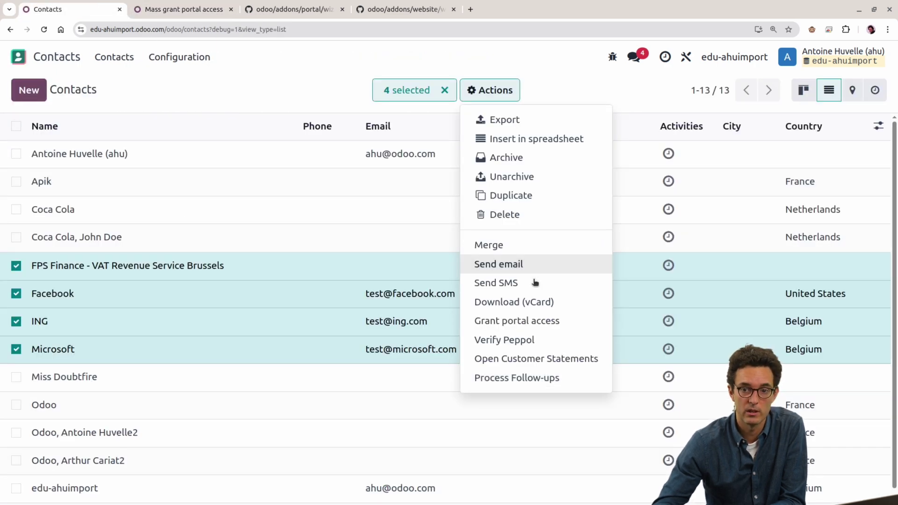
pyautogui.press('F5')
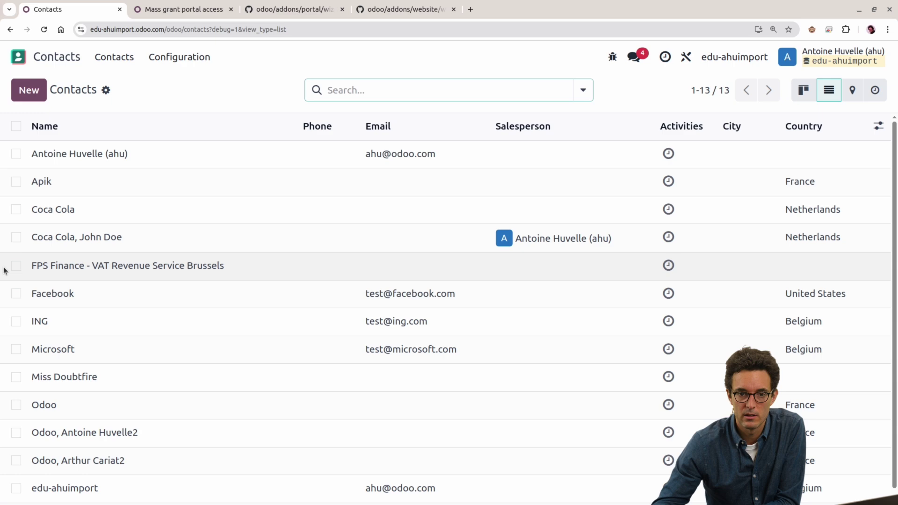
# - Run Mass grant portal access on FPS Finance, Facebook, ING and Microsoft
pyautogui.moveTo(12, 273); pyautogui.dragTo(21, 347)
pyautogui.click(17, 348)
pyautogui.click(487, 90)
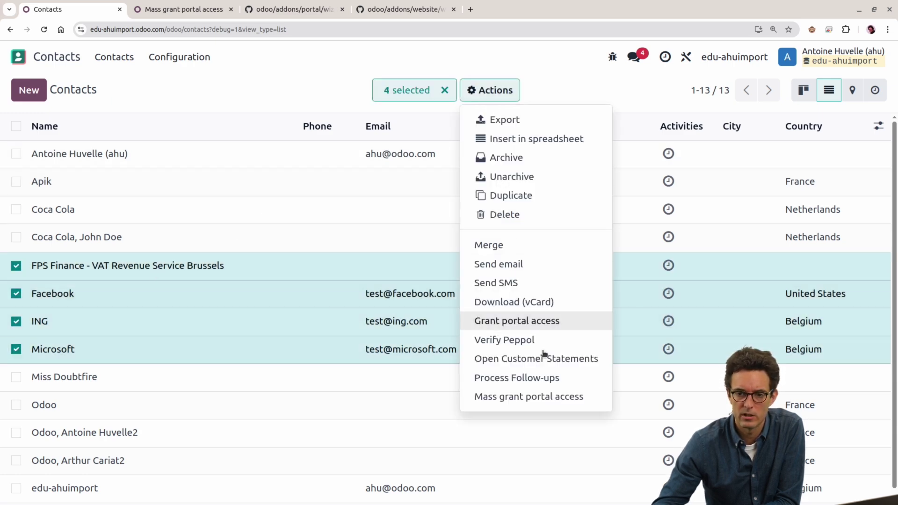
pyautogui.click(497, 398)
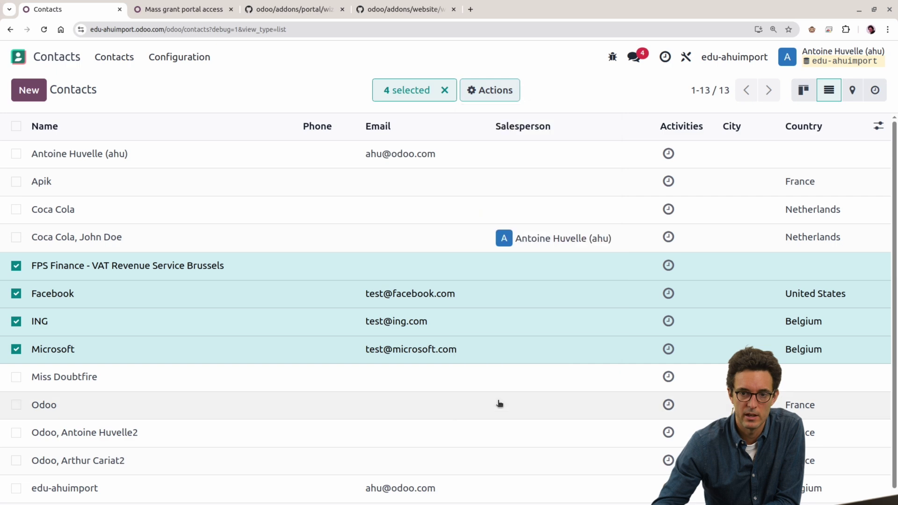
# - Read and close the Invalid Operation missing-email error, then untick FPS Finance
pyautogui.moveTo(74, 265); pyautogui.dragTo(433, 282)
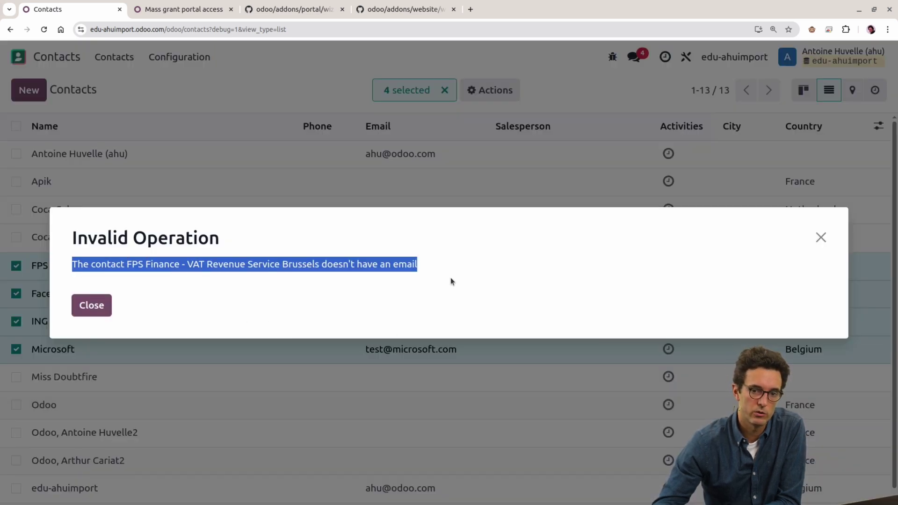
pyautogui.click(291, 263)
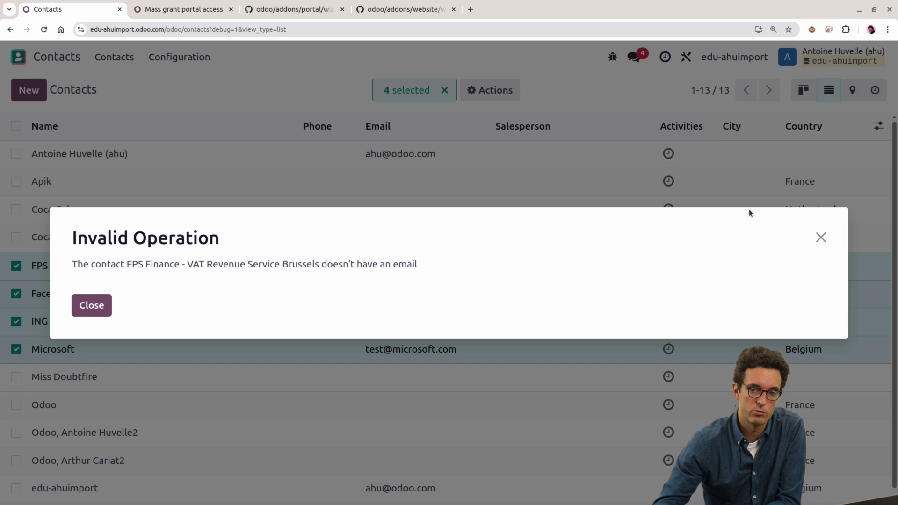
pyautogui.click(819, 236)
pyautogui.click(15, 266)
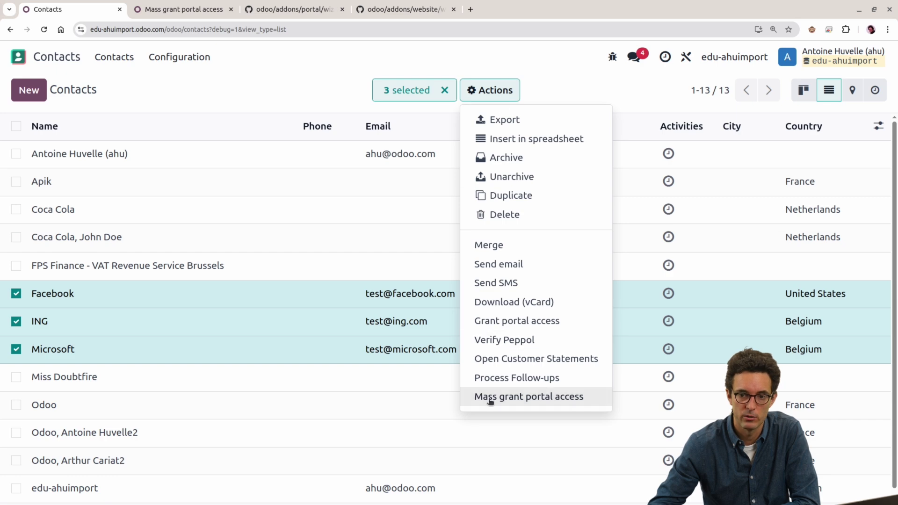
# - Run Mass grant portal access for Facebook, ING and Microsoft, then list all users without the Internal Users filter
pyautogui.click(490, 397)
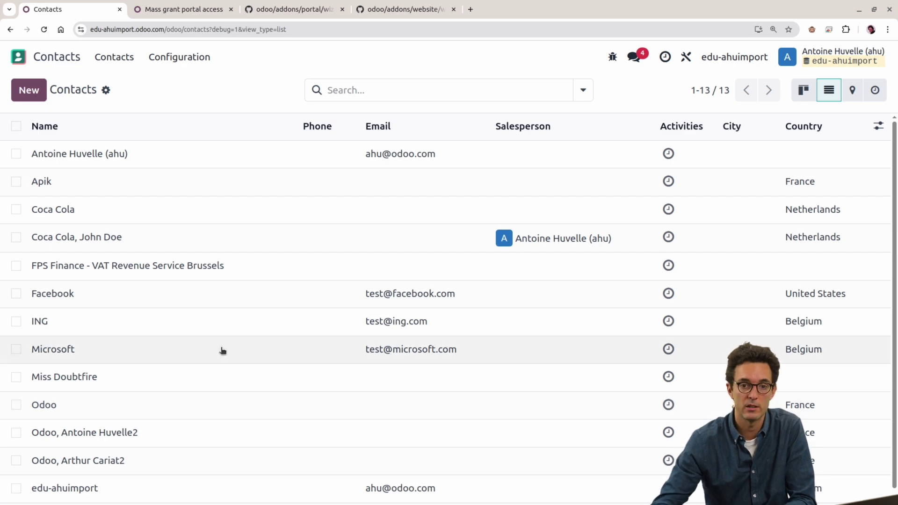
pyautogui.click(18, 56)
pyautogui.click(510, 415)
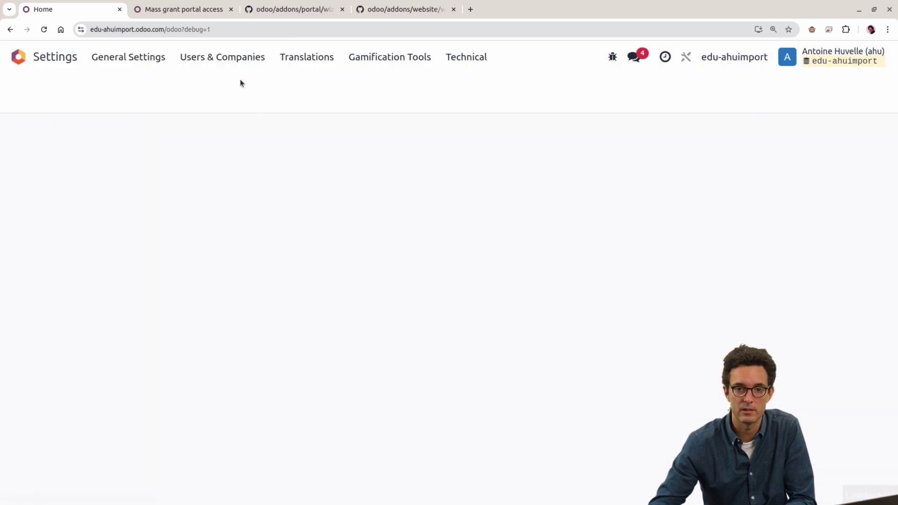
pyautogui.click(226, 60)
pyautogui.click(228, 84)
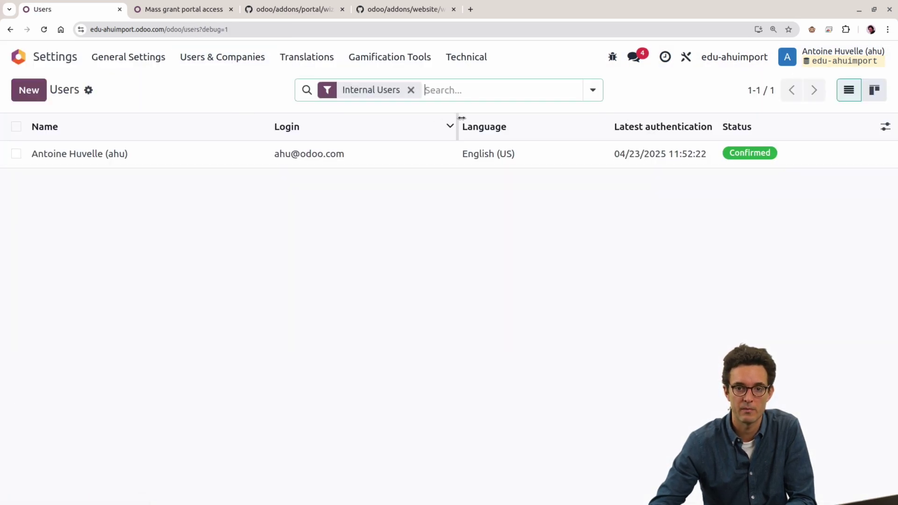
pyautogui.click(412, 90)
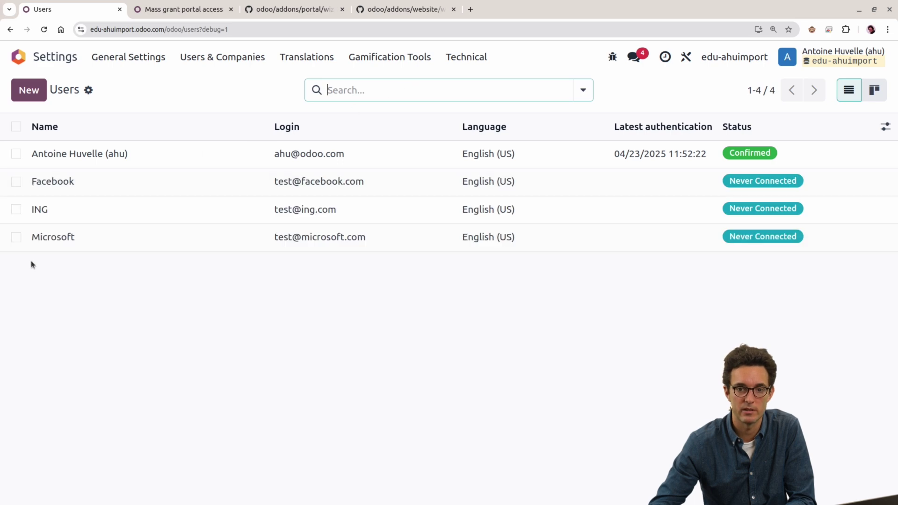